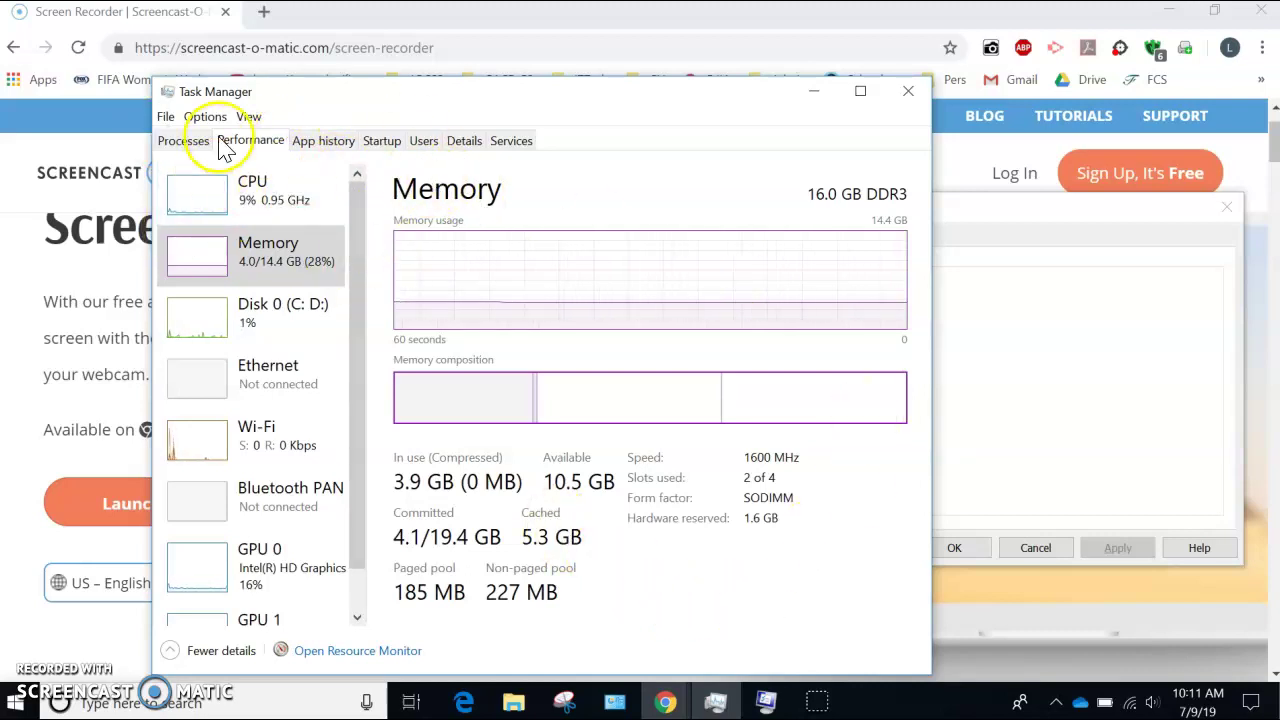
# Review the resource usage of the running processes in Task Manager and return to the memory performance view.
pyautogui.click(186, 143)
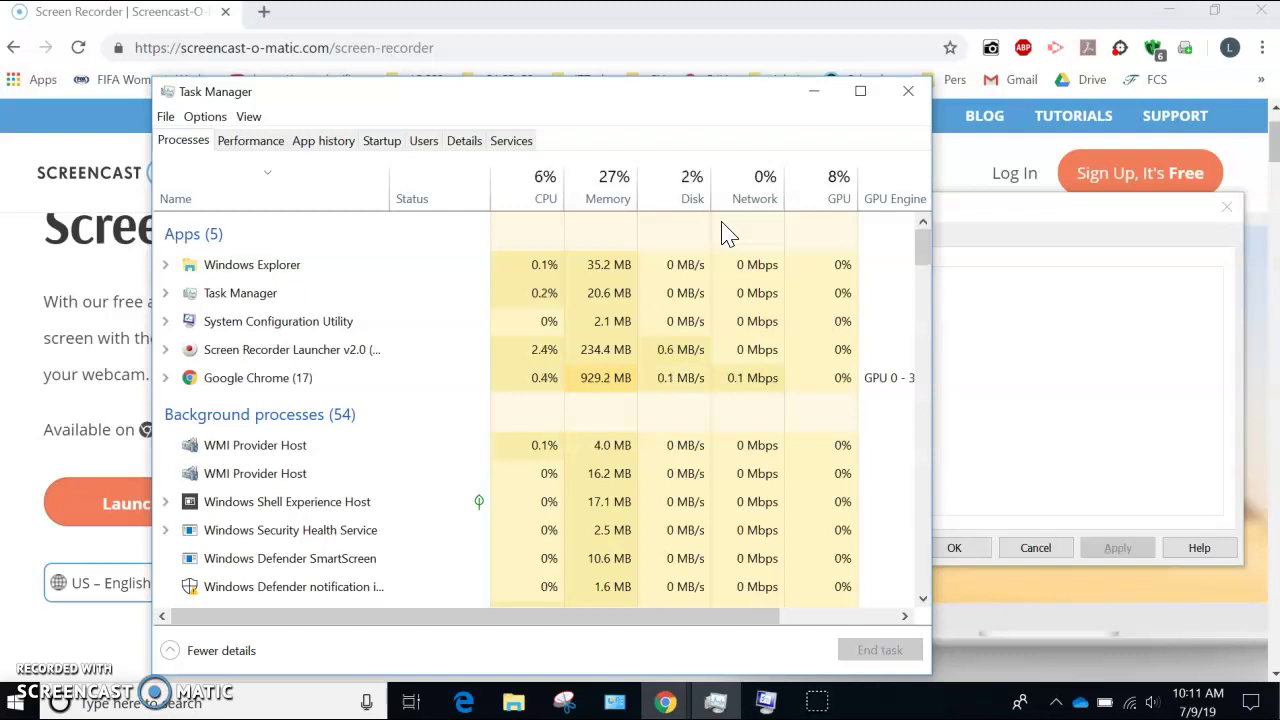
pyautogui.click(678, 238)
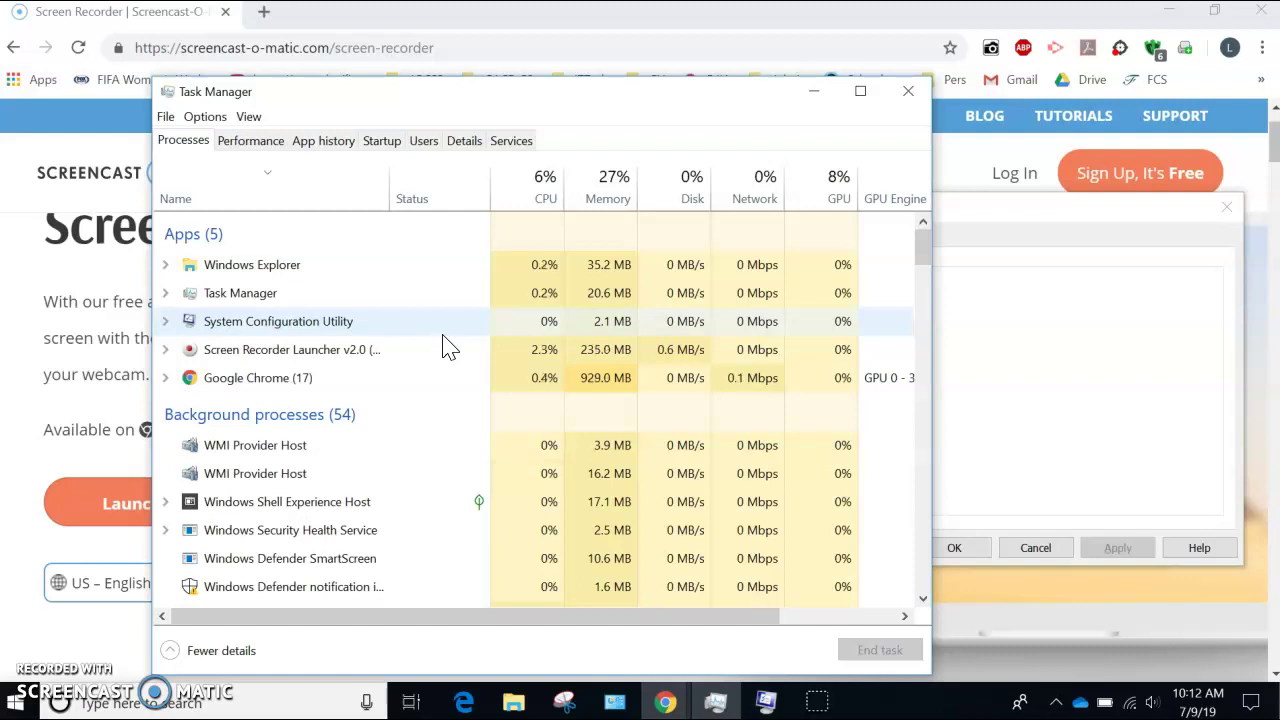
pyautogui.click(258, 148)
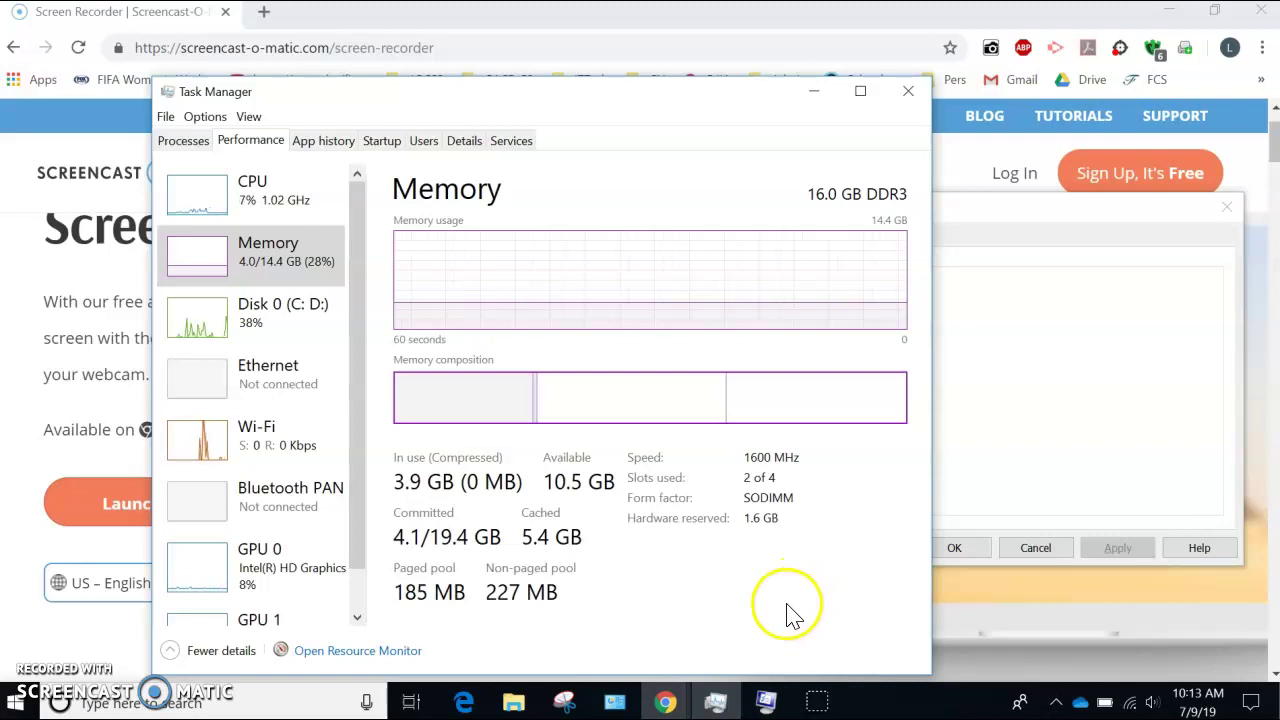
# Switch to the System Configuration window and search Windows for msconfig.
pyautogui.moveTo(767, 705)
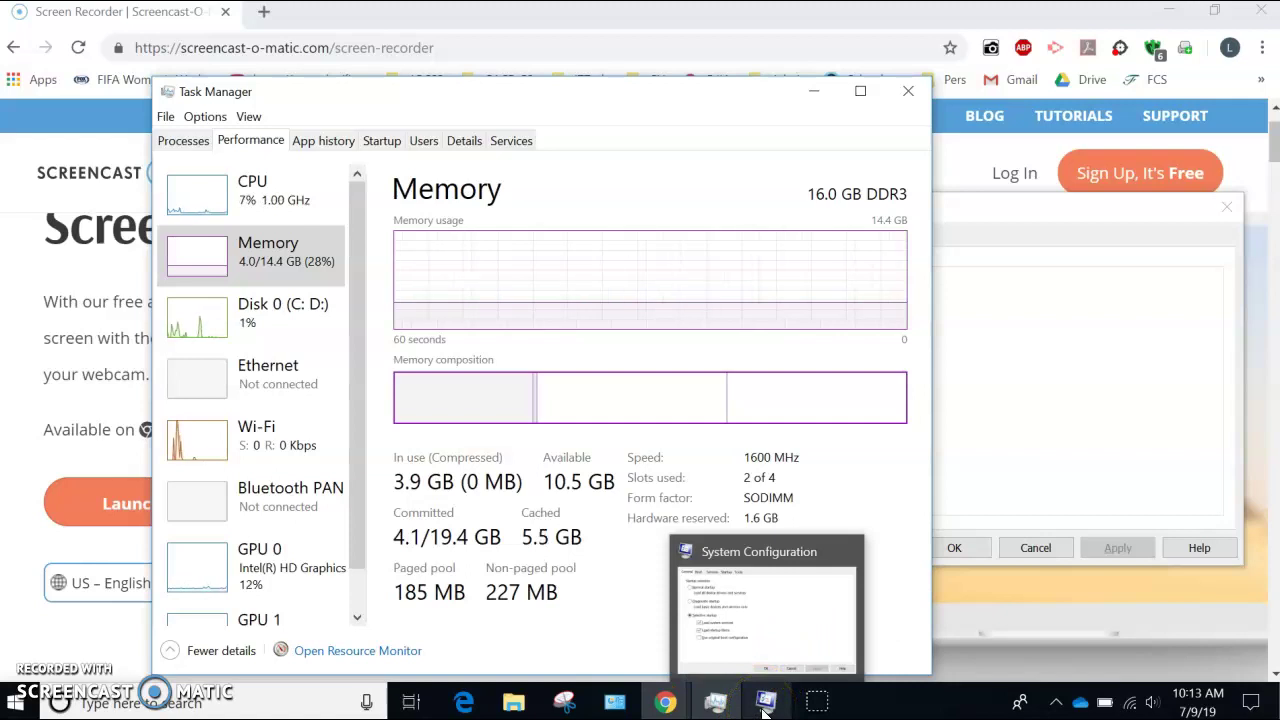
pyautogui.click(765, 705)
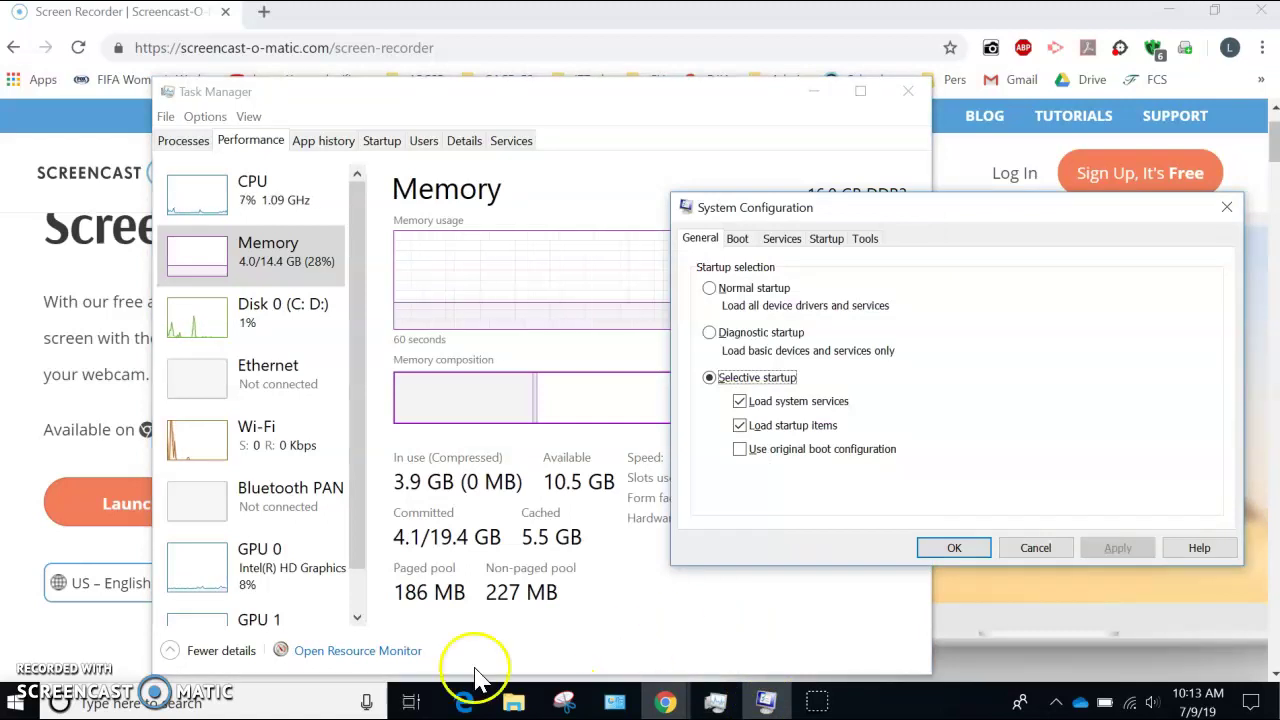
pyautogui.click(117, 706)
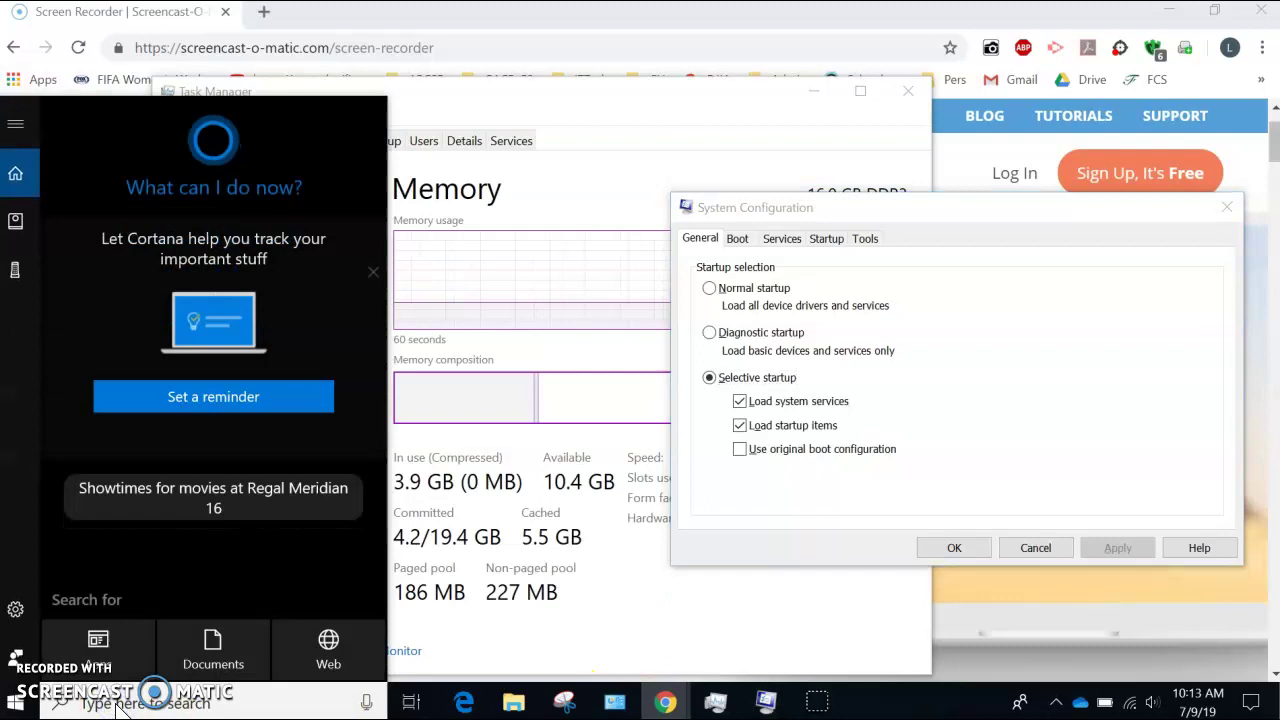
pyautogui.write('msconfig')
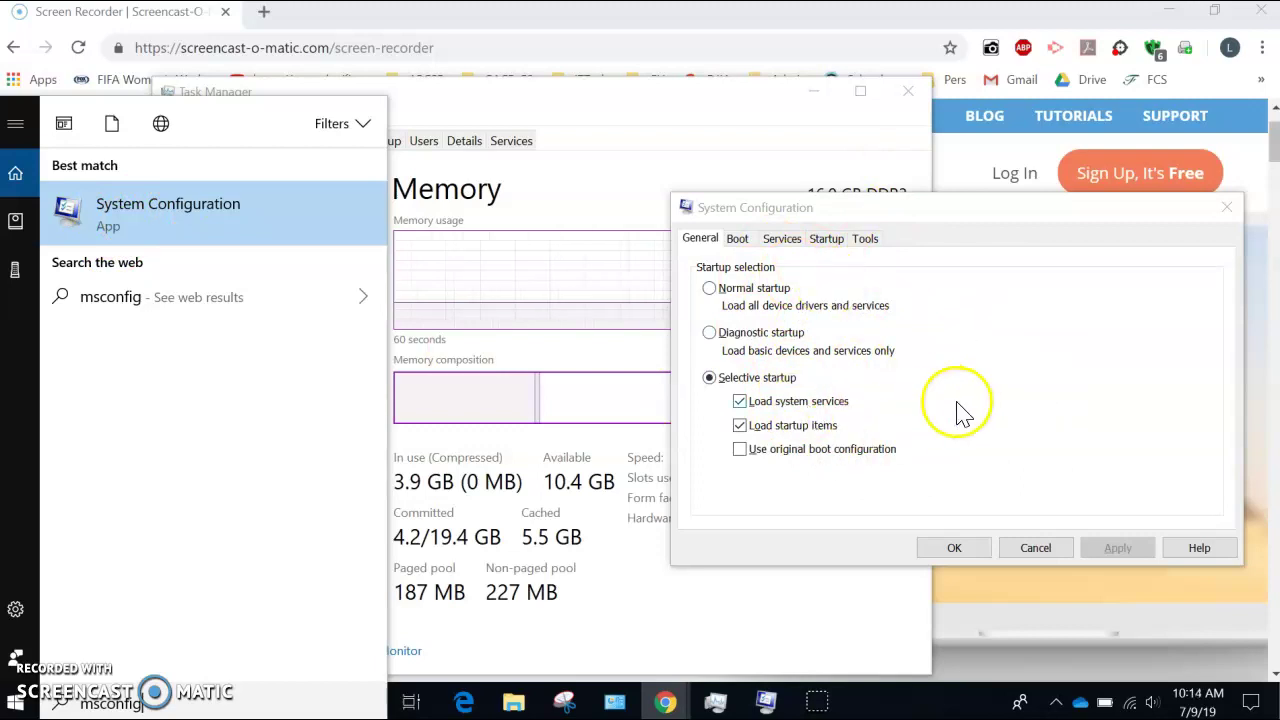
# Review the startup selection and boot settings in System Configuration and open the advanced boot options for Windows 10.
pyautogui.click(737, 240)
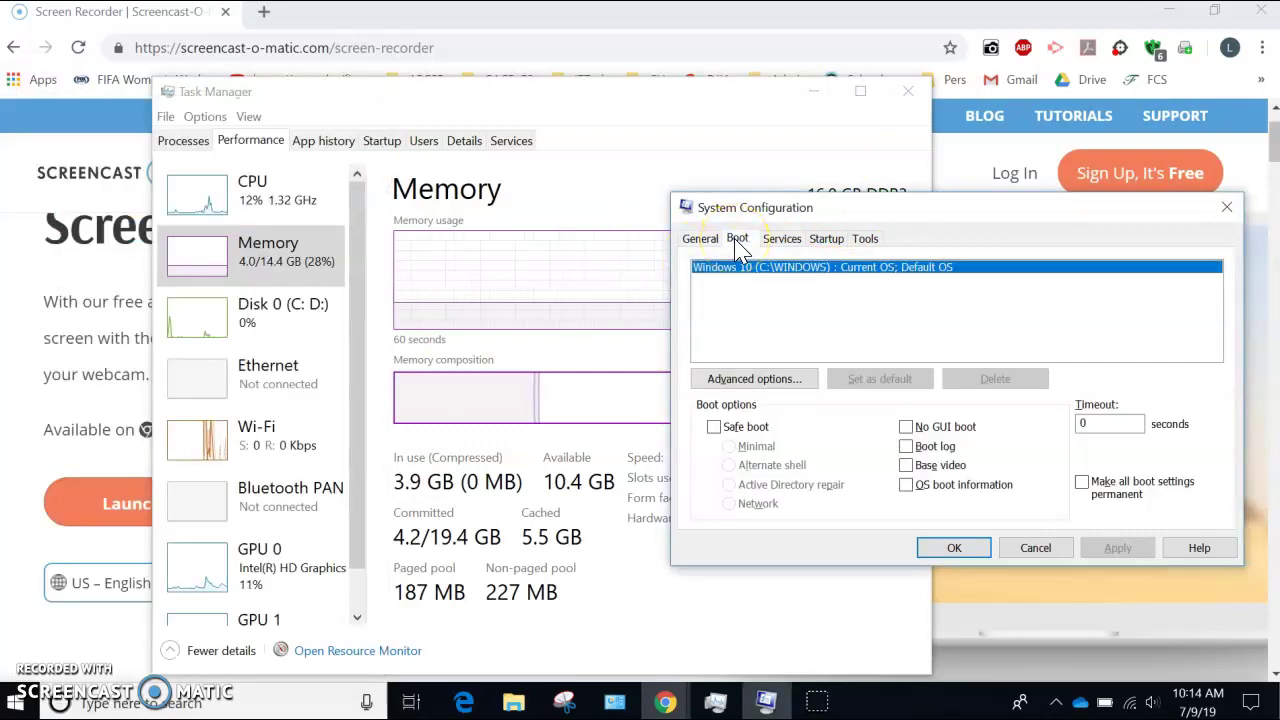
pyautogui.click(785, 330)
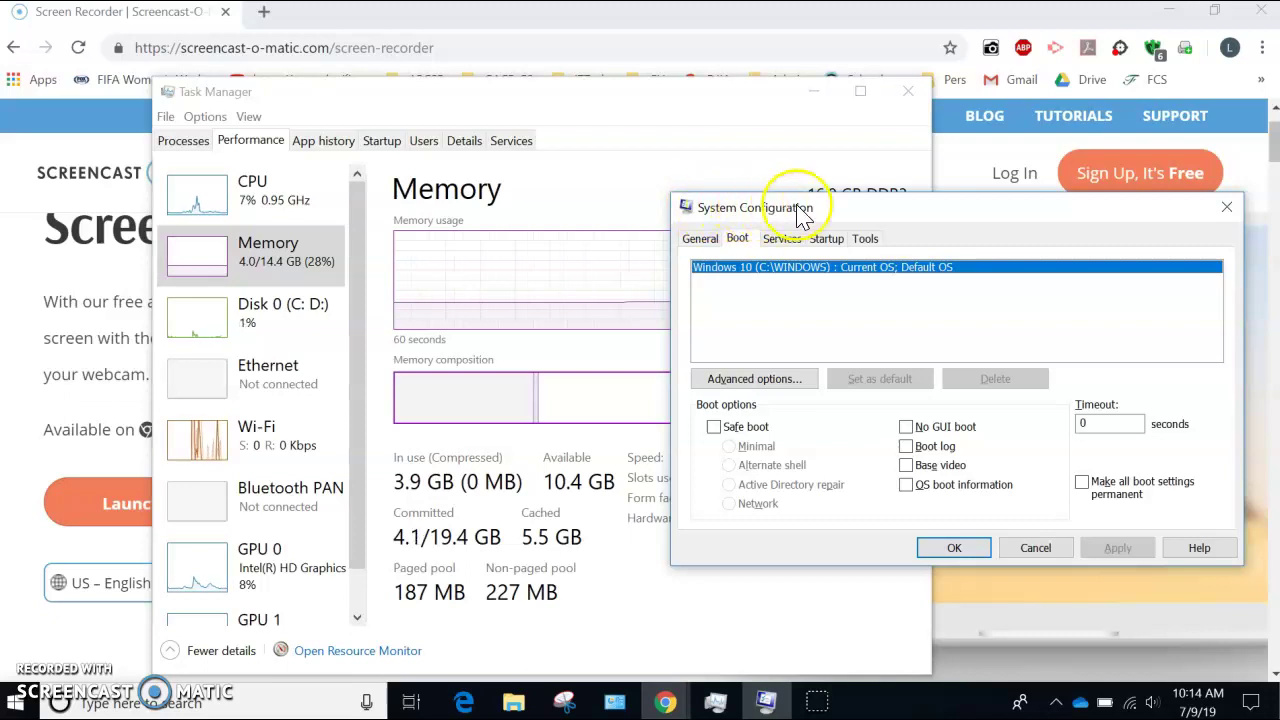
pyautogui.click(700, 244)
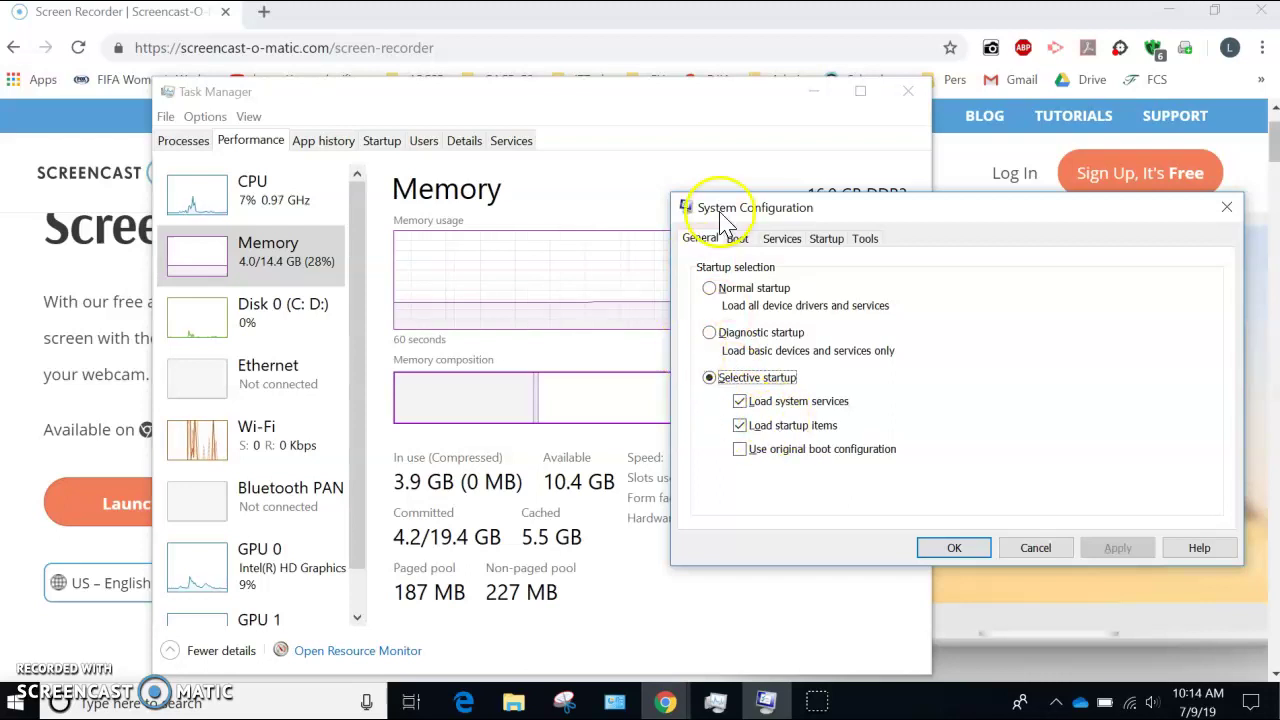
pyautogui.click(739, 243)
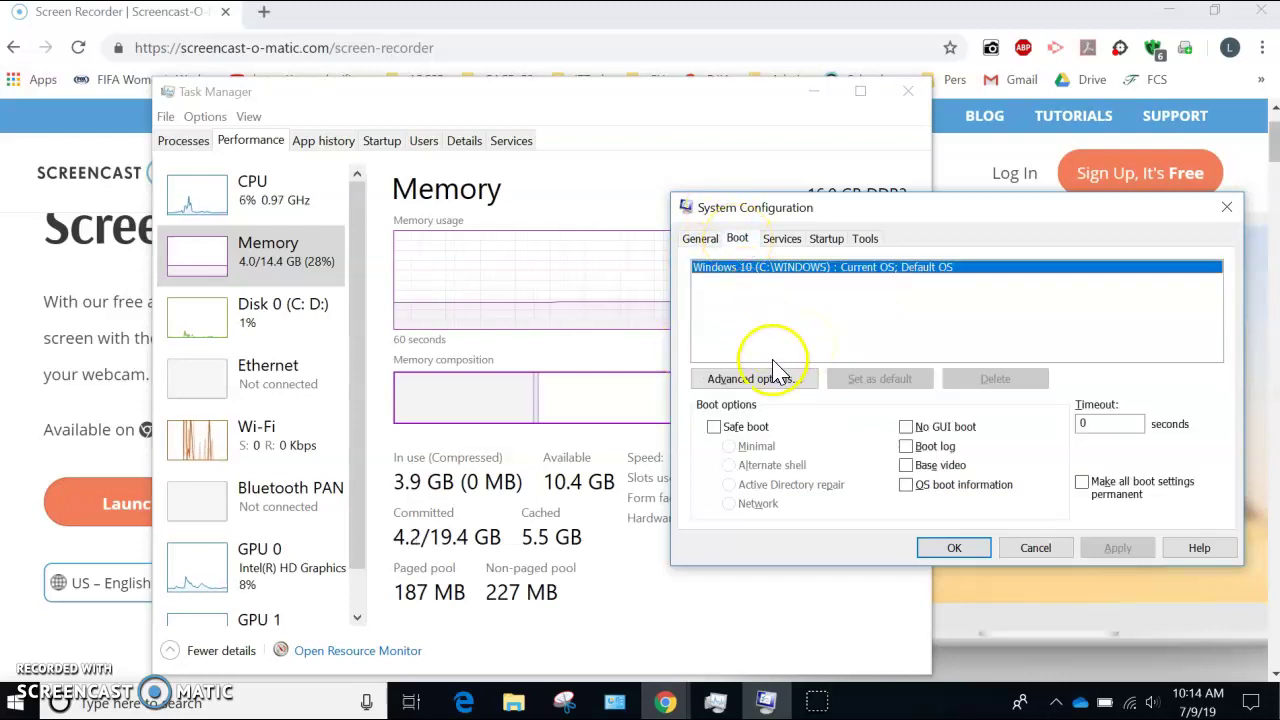
pyautogui.click(753, 384)
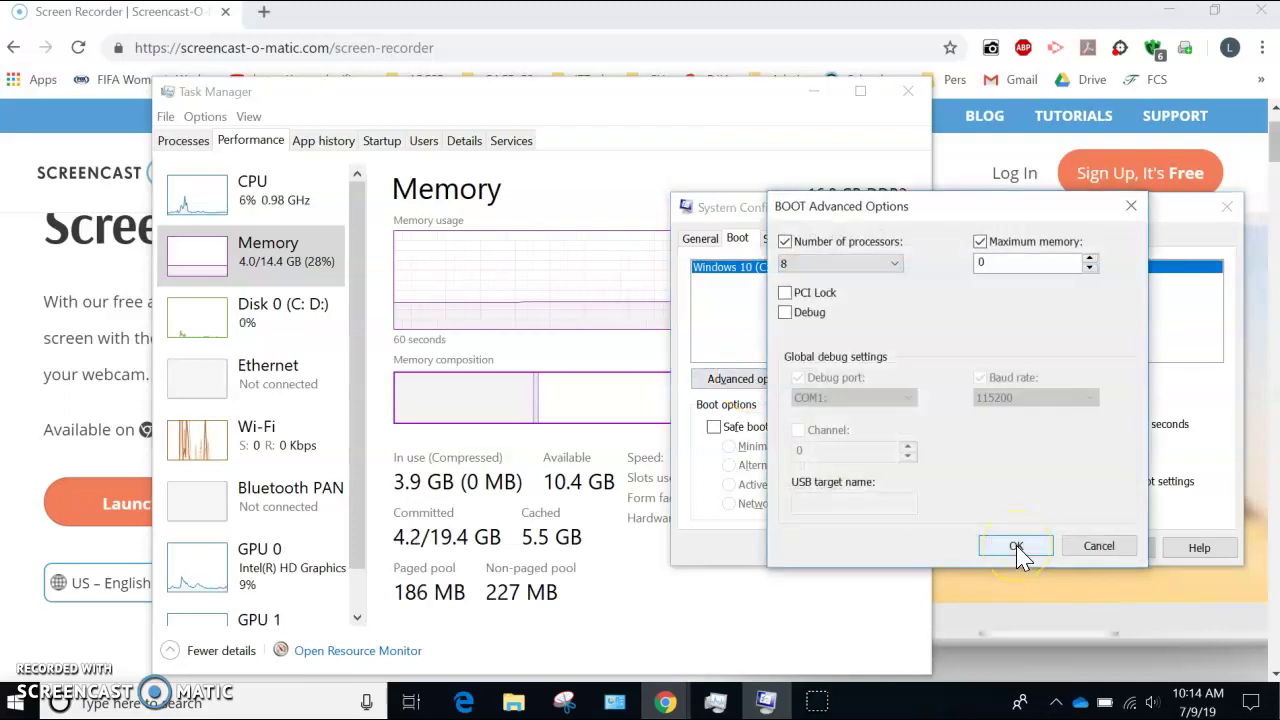
# Try raising the maximum memory to 261 and reset it to 0.
pyautogui.click(986, 262)
pyautogui.press('BackSpace')
pyautogui.click(1020, 325)
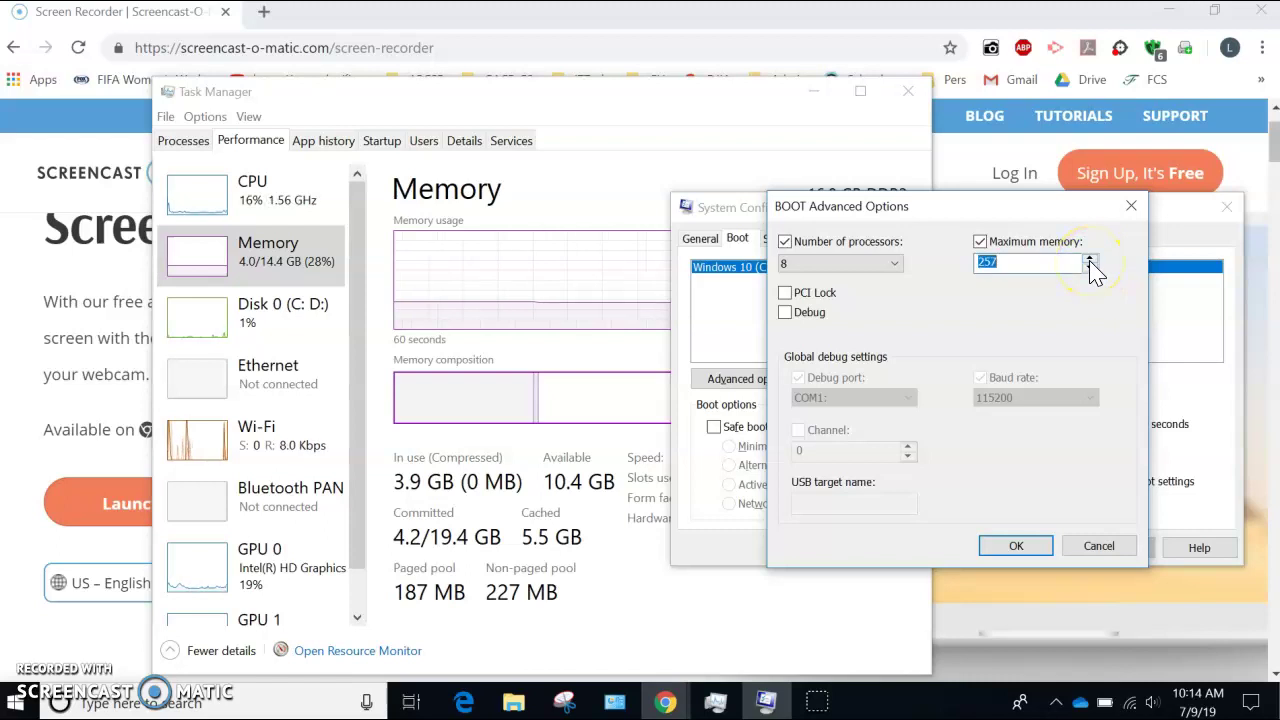
pyautogui.click(1090, 260)
pyautogui.click(1090, 260)
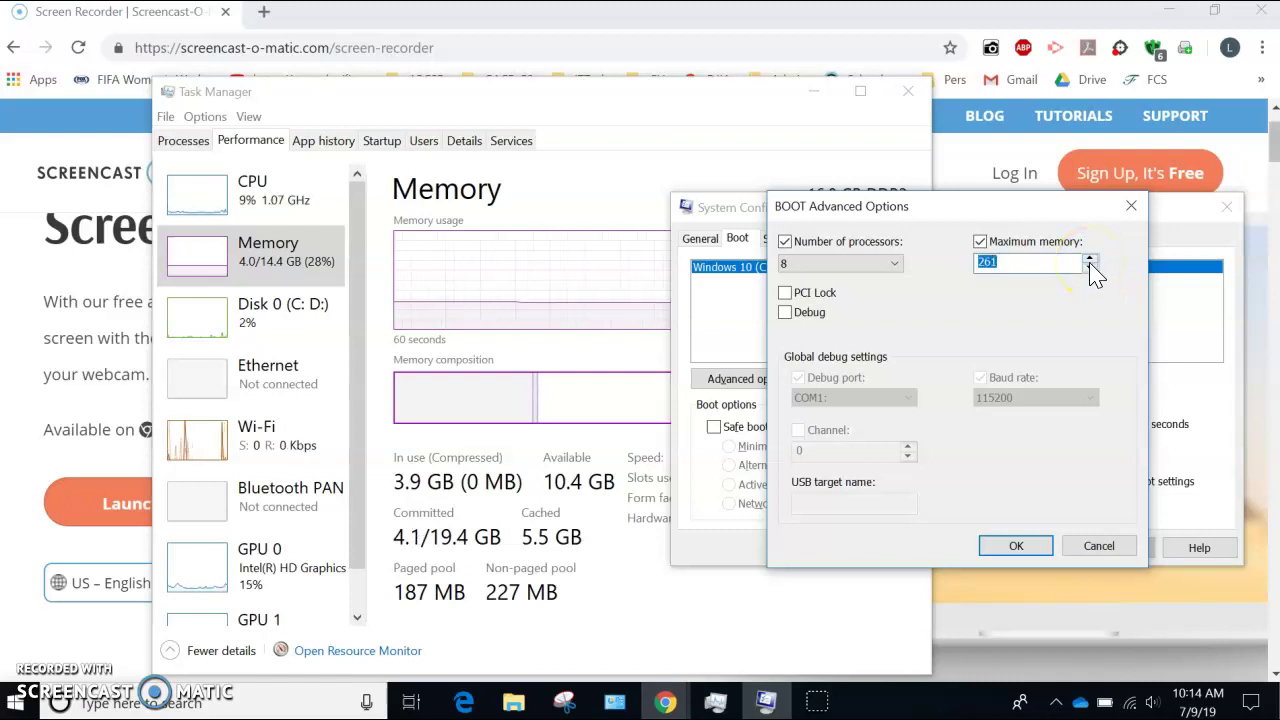
pyautogui.doubleClick(993, 265)
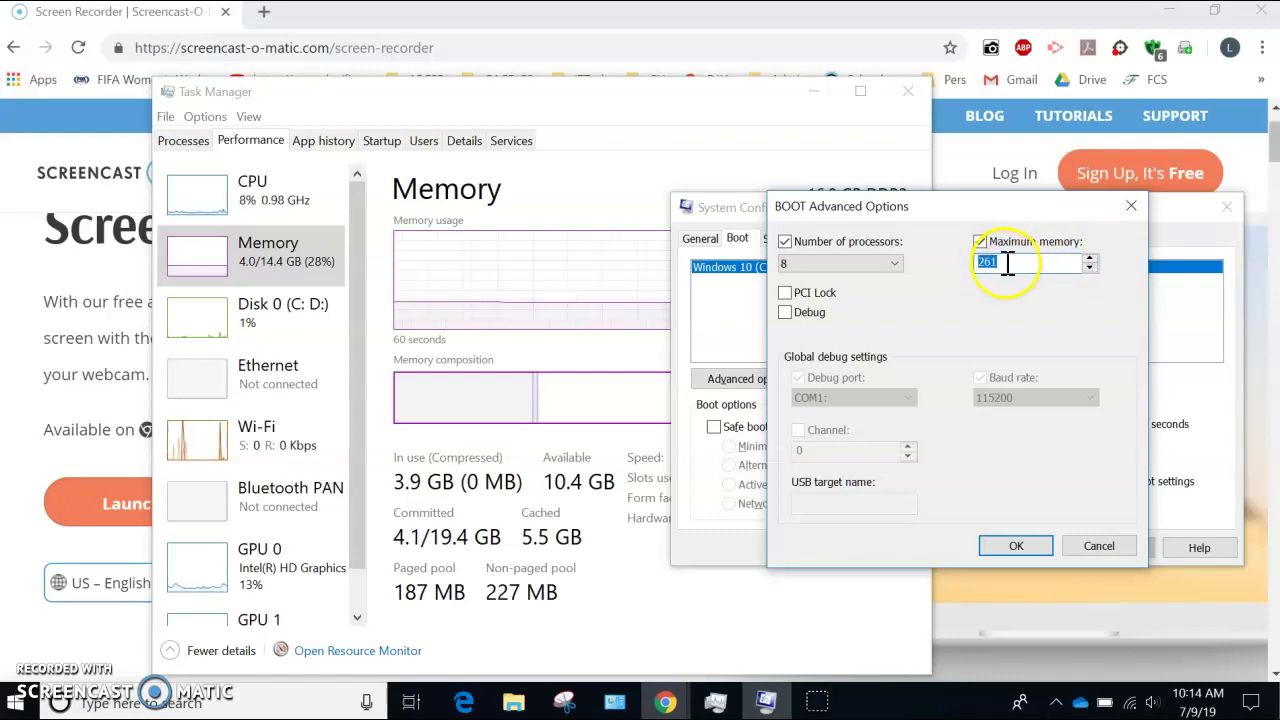
pyautogui.write('0')
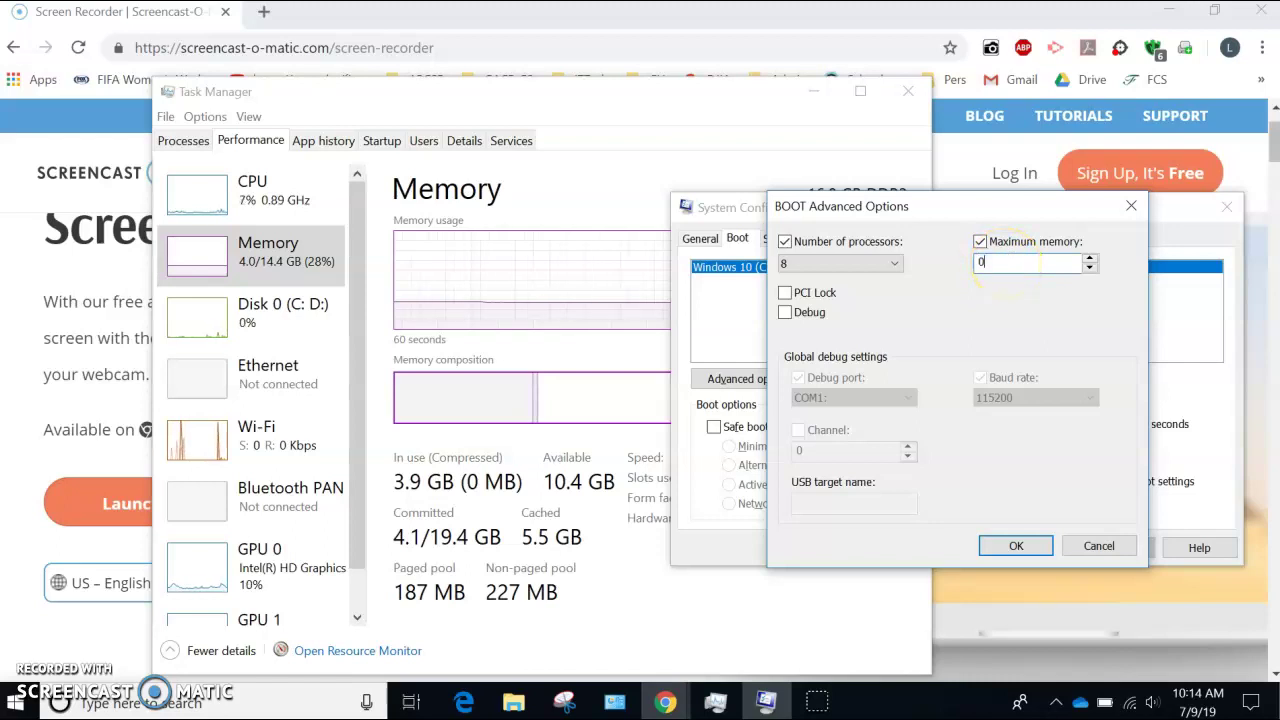
# Toggle the maximum memory option and try a value of 256.
pyautogui.click(980, 244)
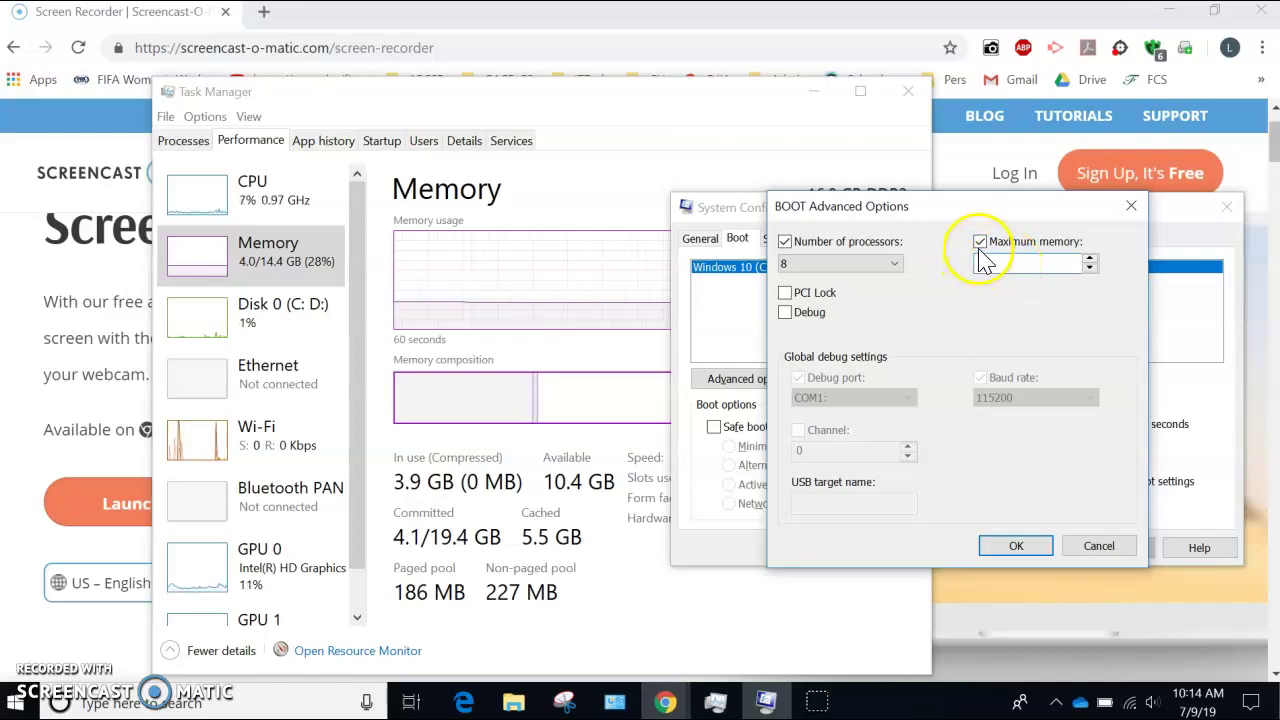
pyautogui.click(980, 246)
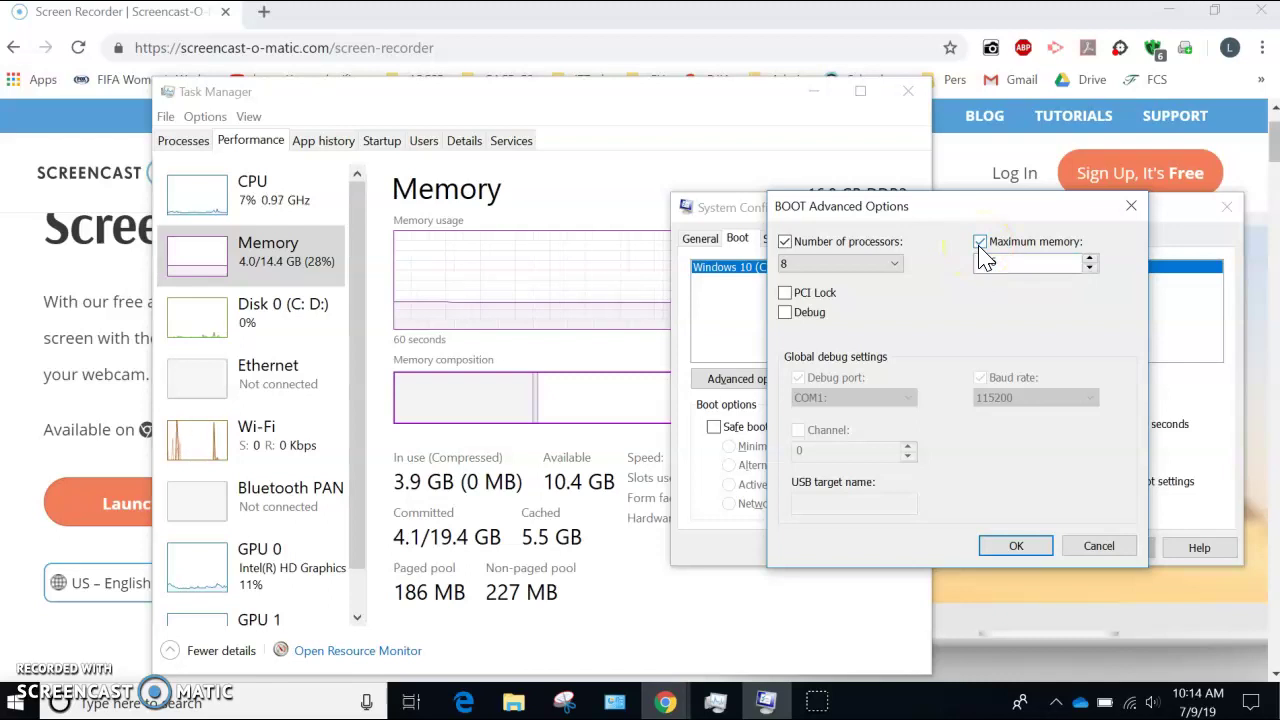
pyautogui.click(986, 260)
pyautogui.write('256')
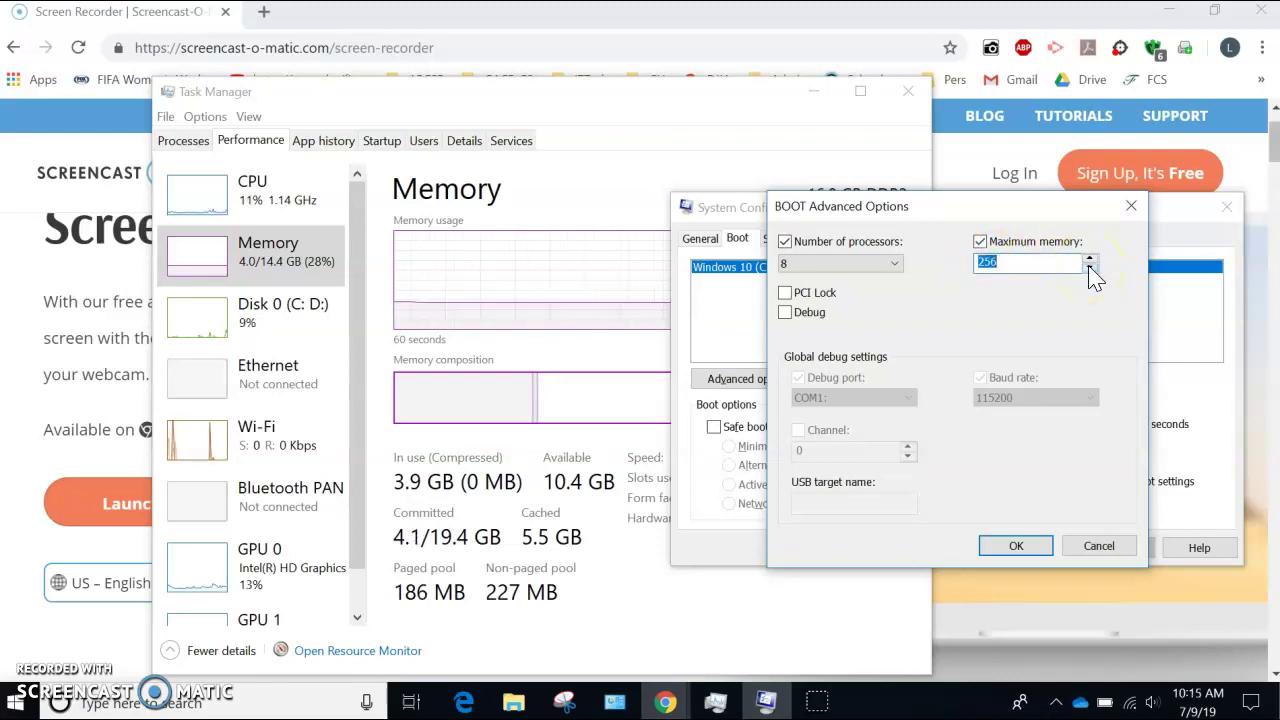
# Set the maximum memory to 0 and accept the advanced boot options.
pyautogui.click(1030, 262)
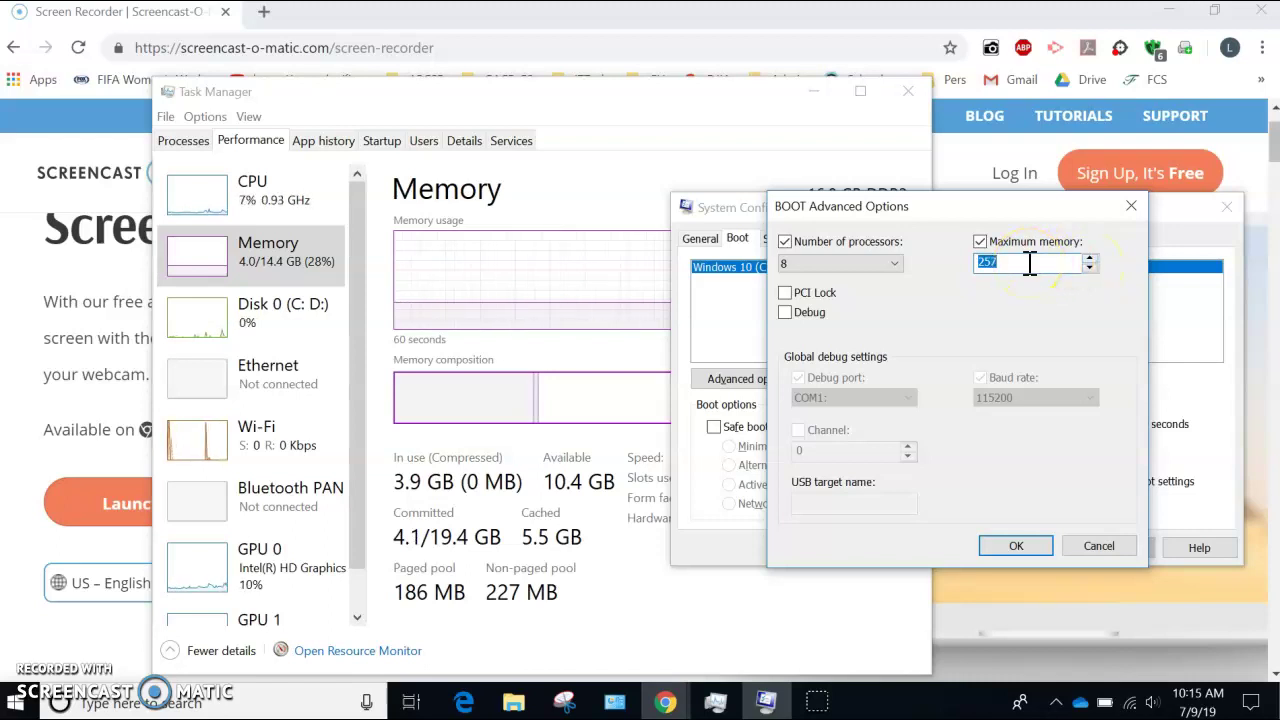
pyautogui.write('0')
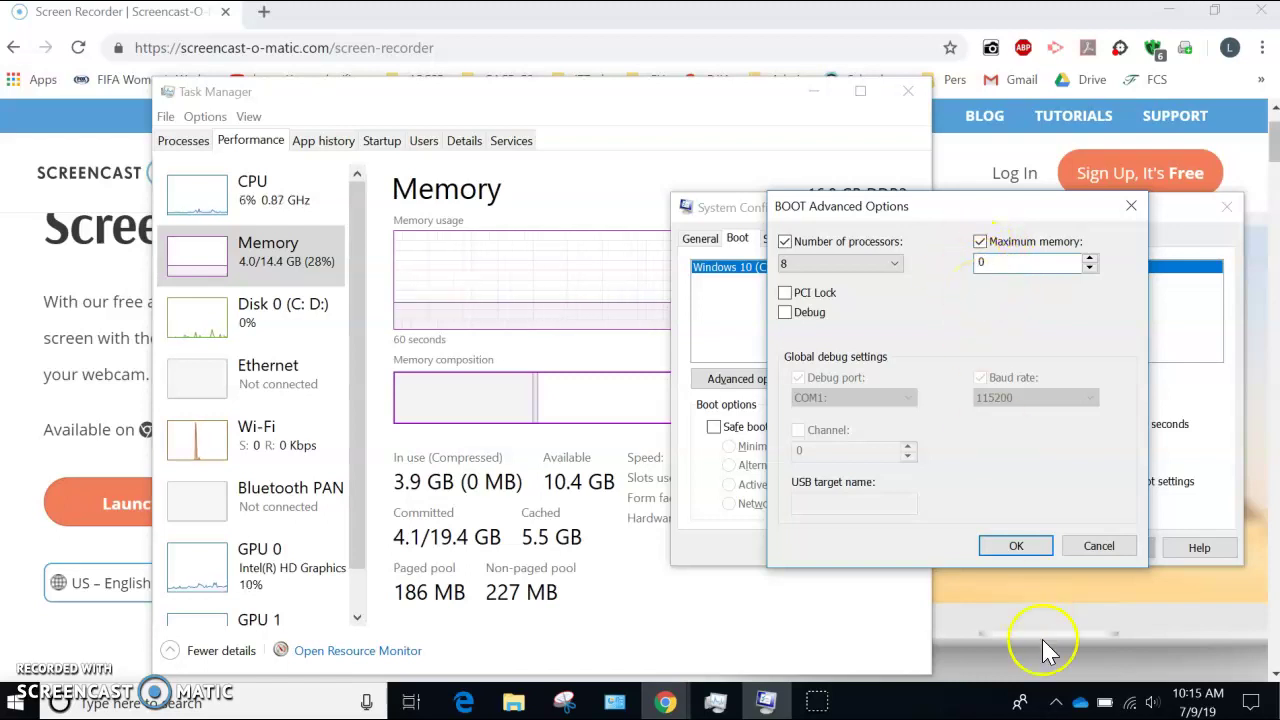
pyautogui.click(1016, 550)
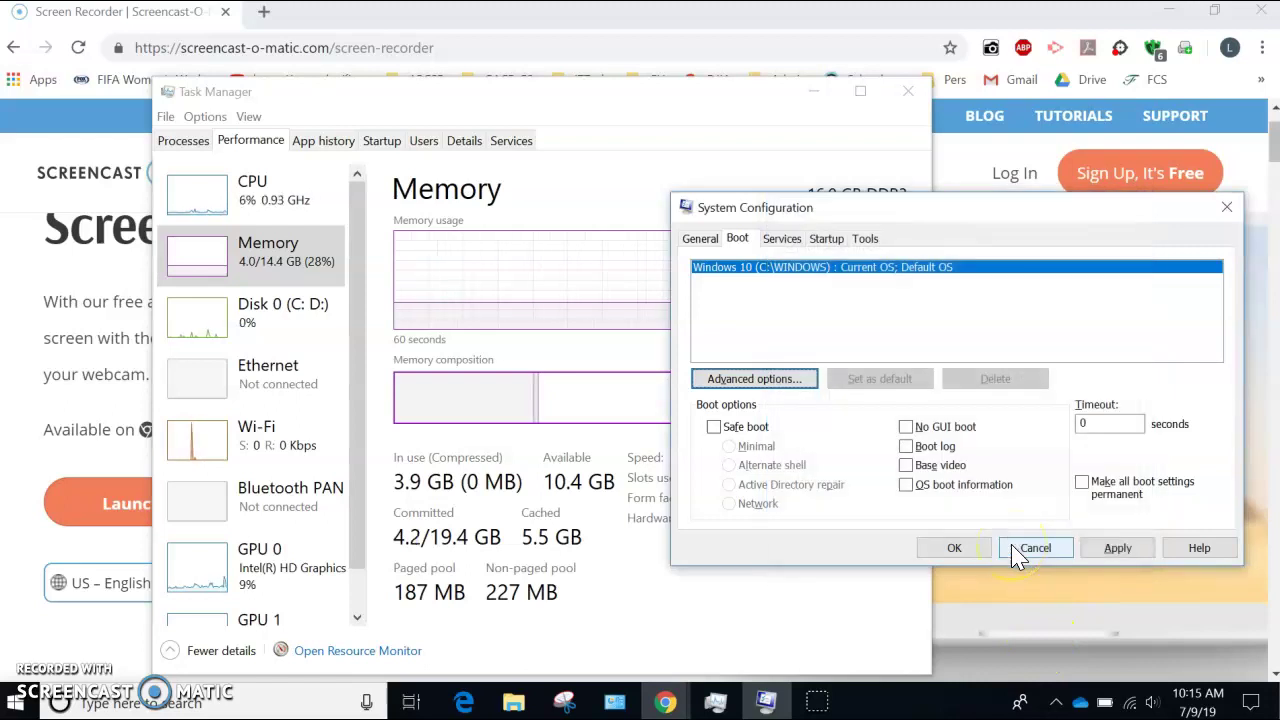
# Apply the boot changes and exit System Configuration without restarting the computer.
pyautogui.click(1104, 552)
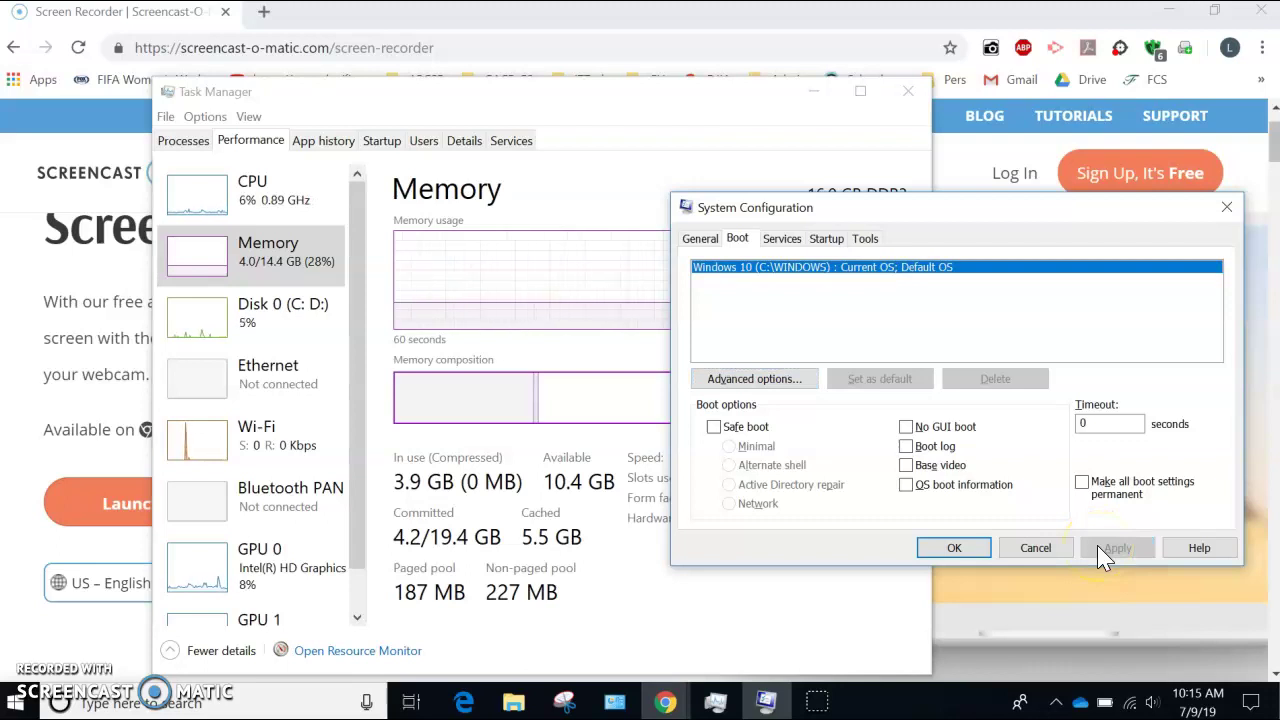
pyautogui.click(960, 553)
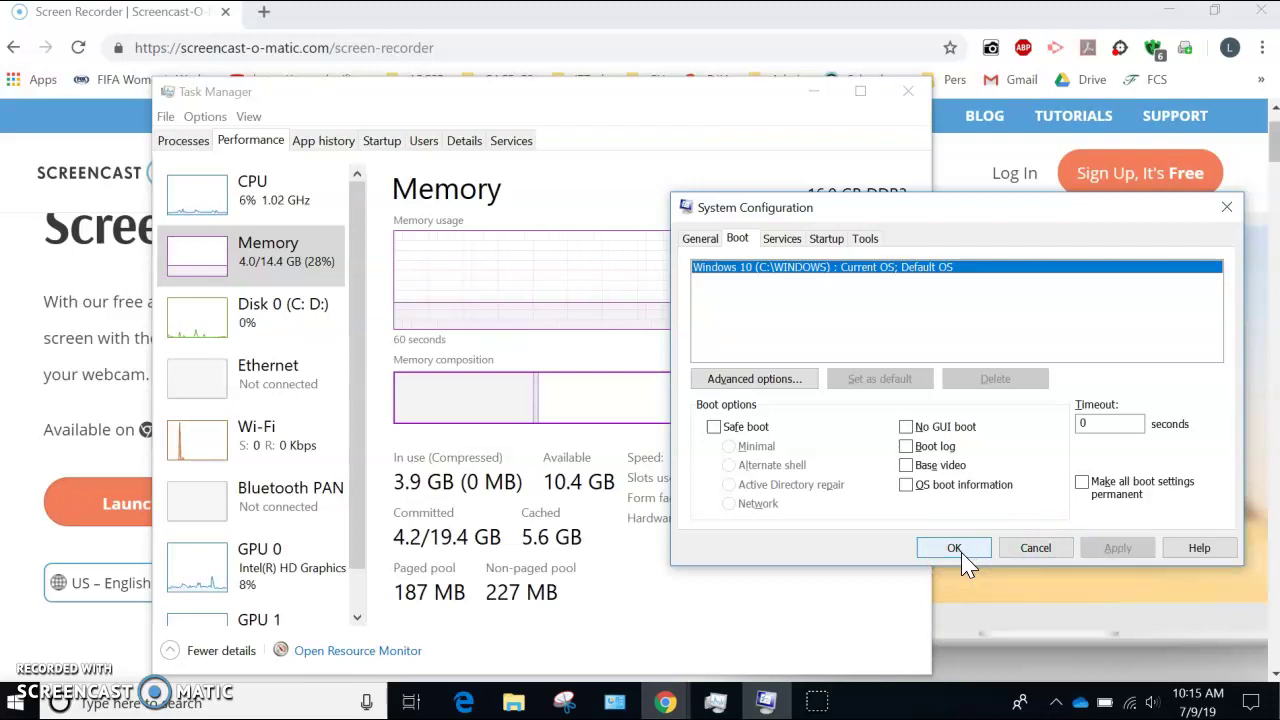
pyautogui.click(955, 548)
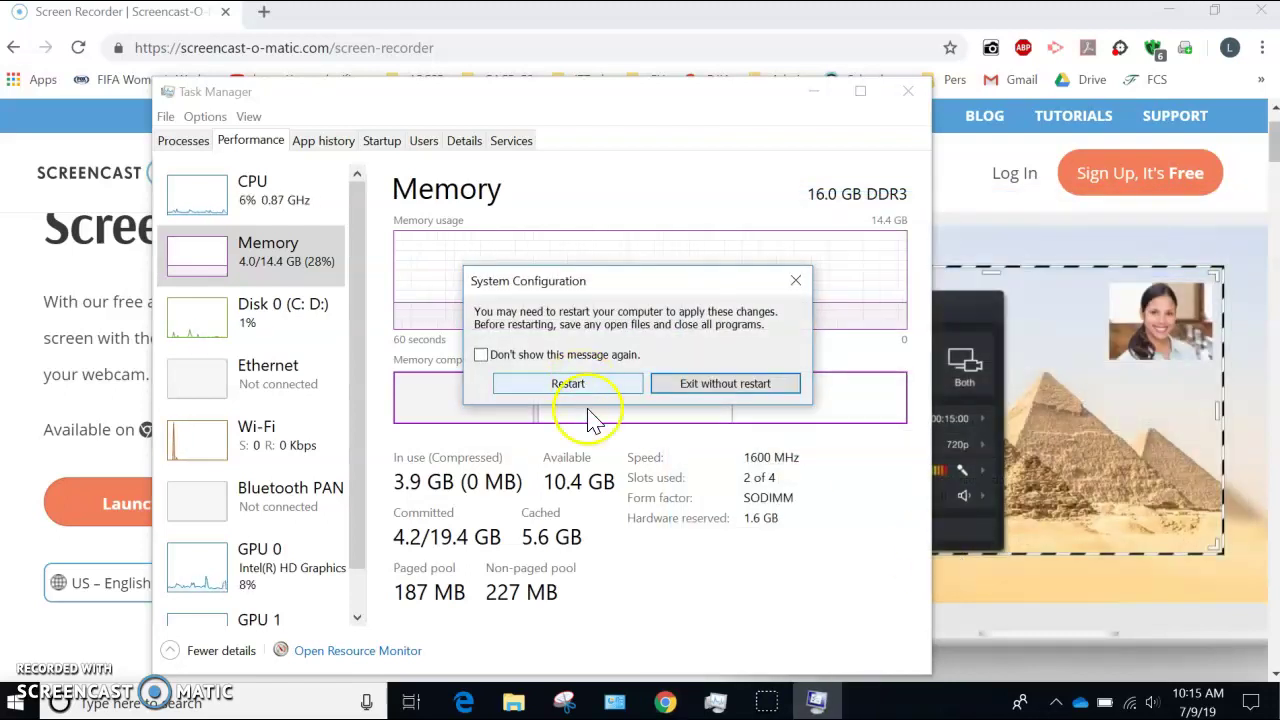
pyautogui.click(710, 386)
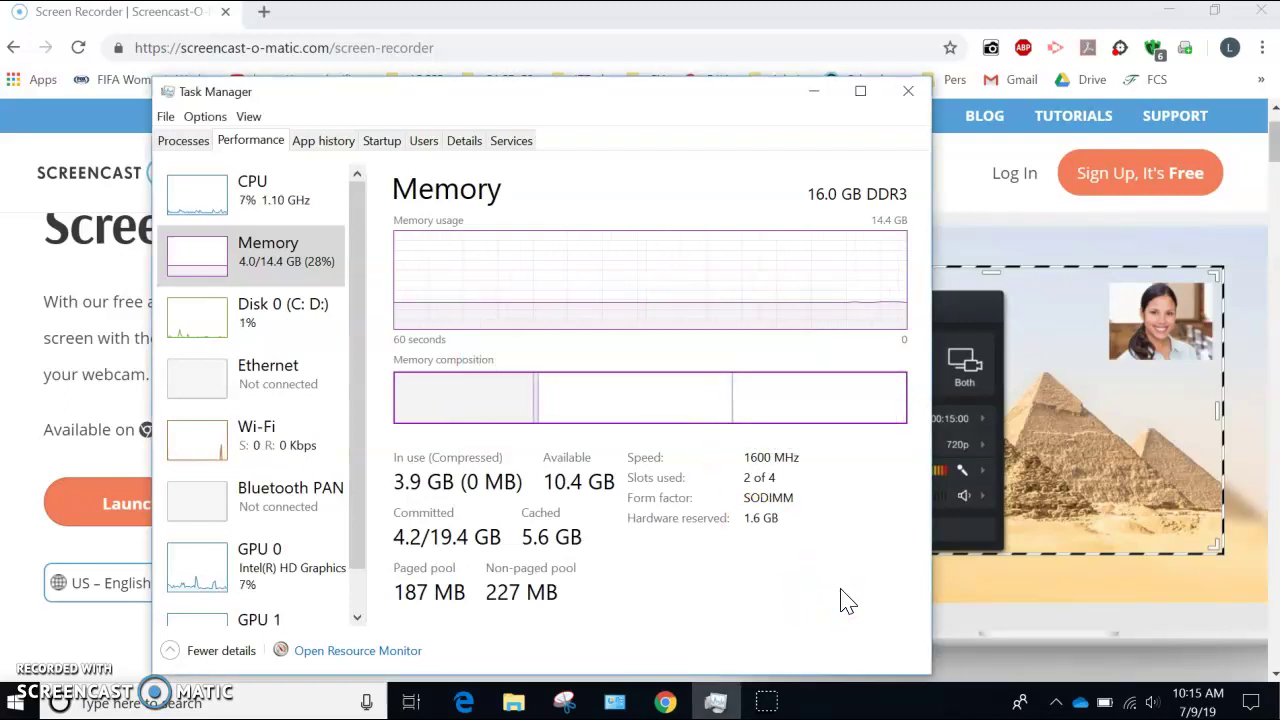
# Examine the running processes, the CPU performance and the memory performance in Task Manager, including the hardware-reserved memory.
pyautogui.click(185, 118)
pyautogui.click(182, 142)
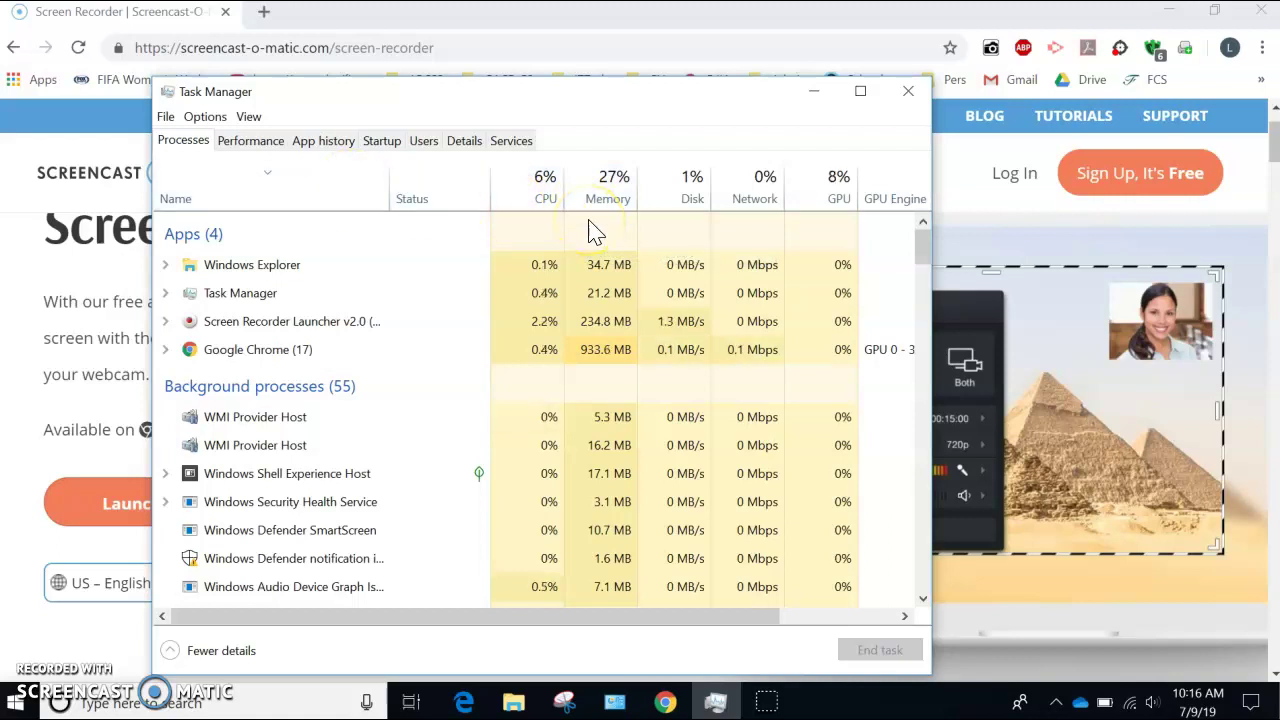
pyautogui.click(245, 148)
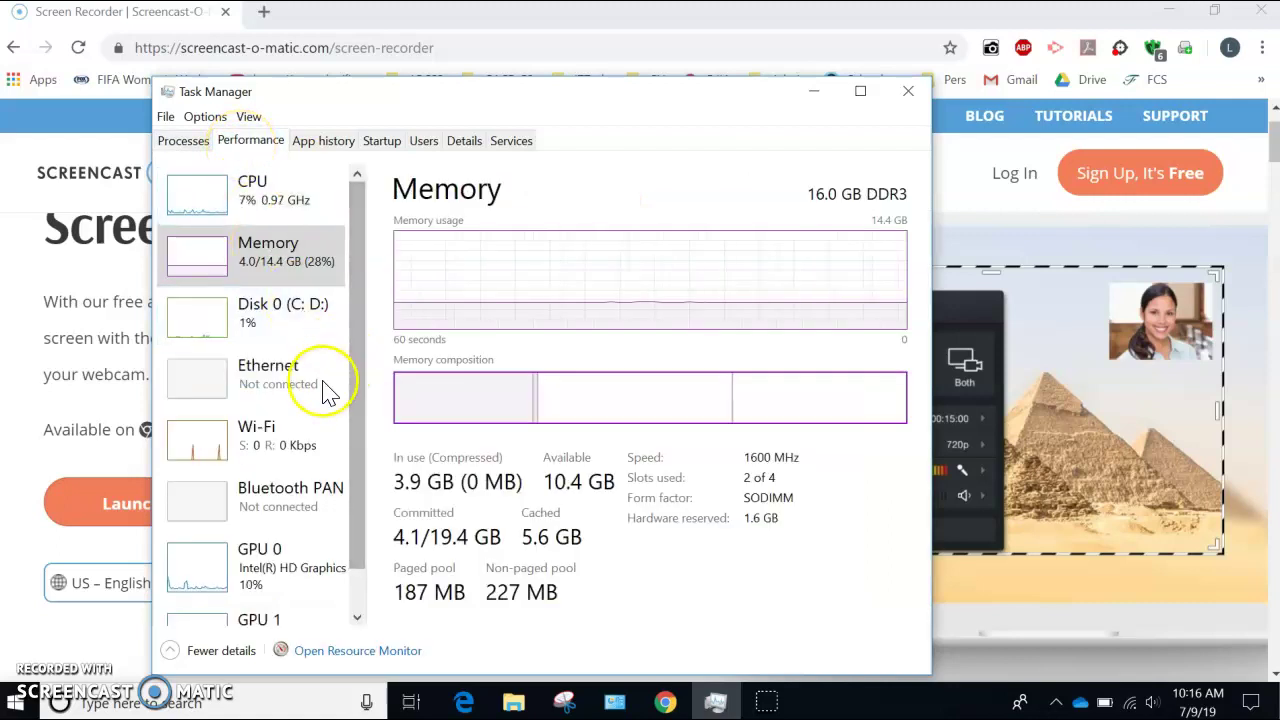
pyautogui.click(262, 200)
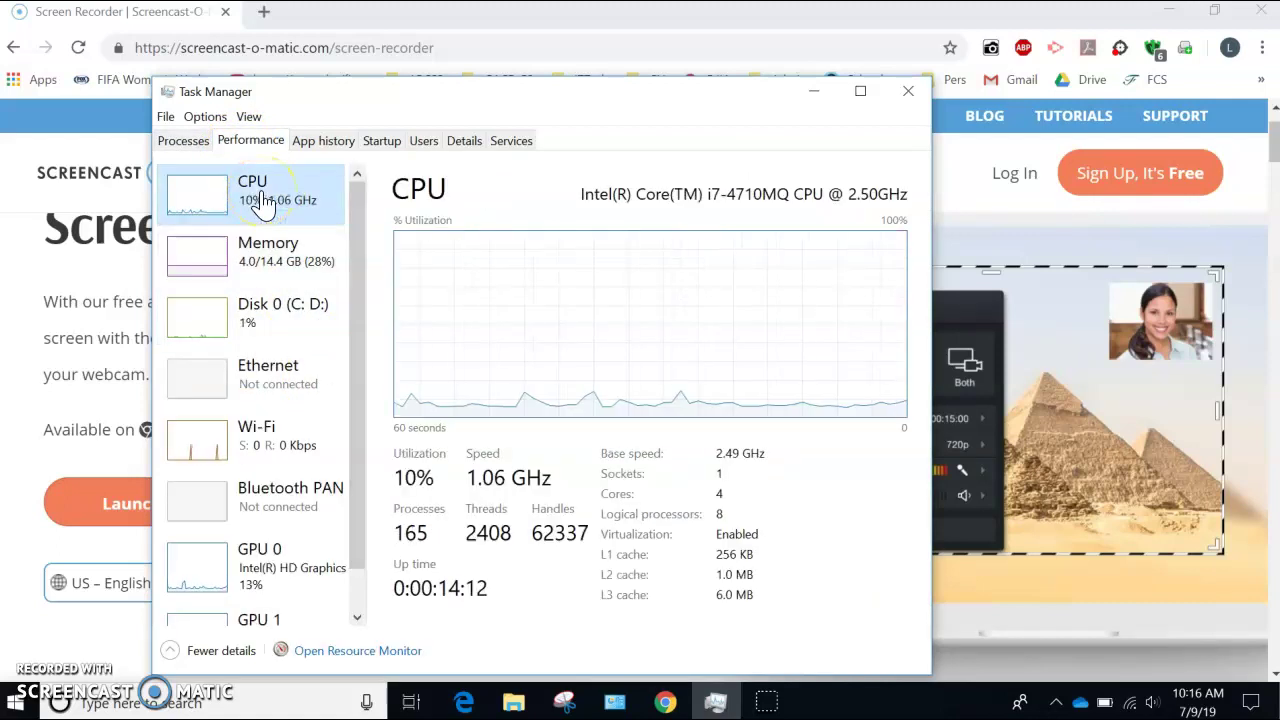
pyautogui.click(258, 270)
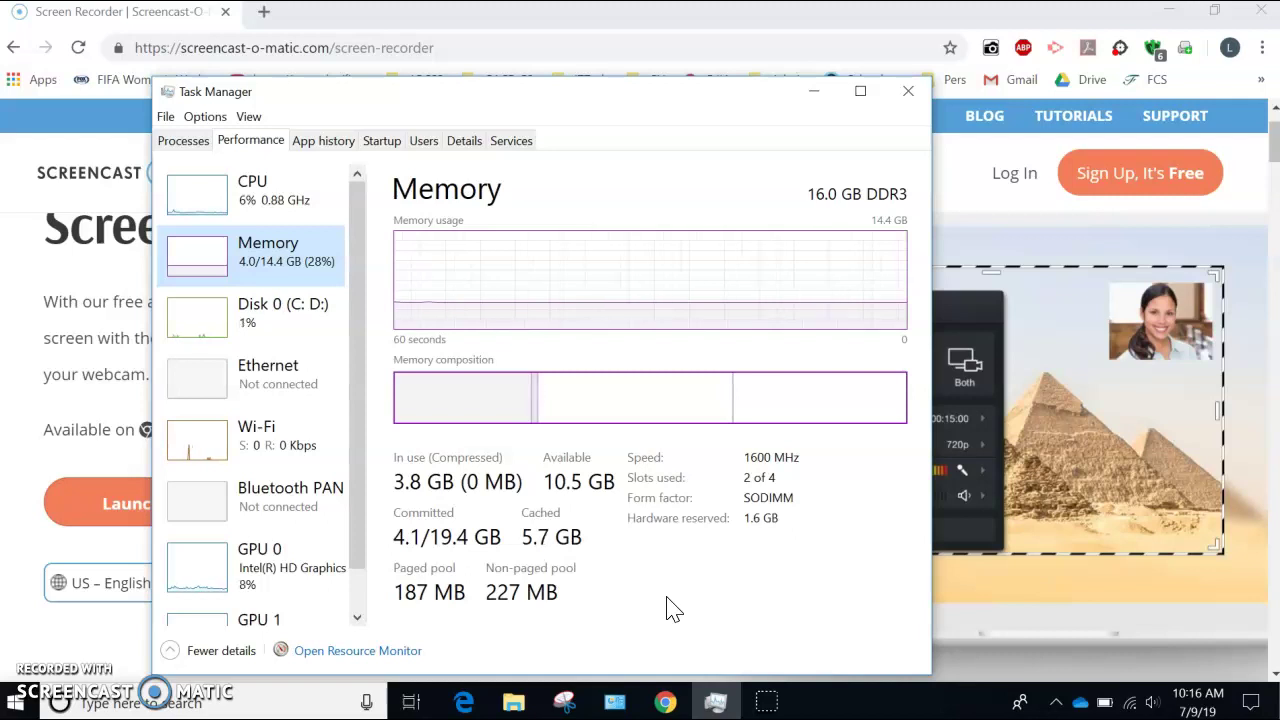
pyautogui.click(724, 612)
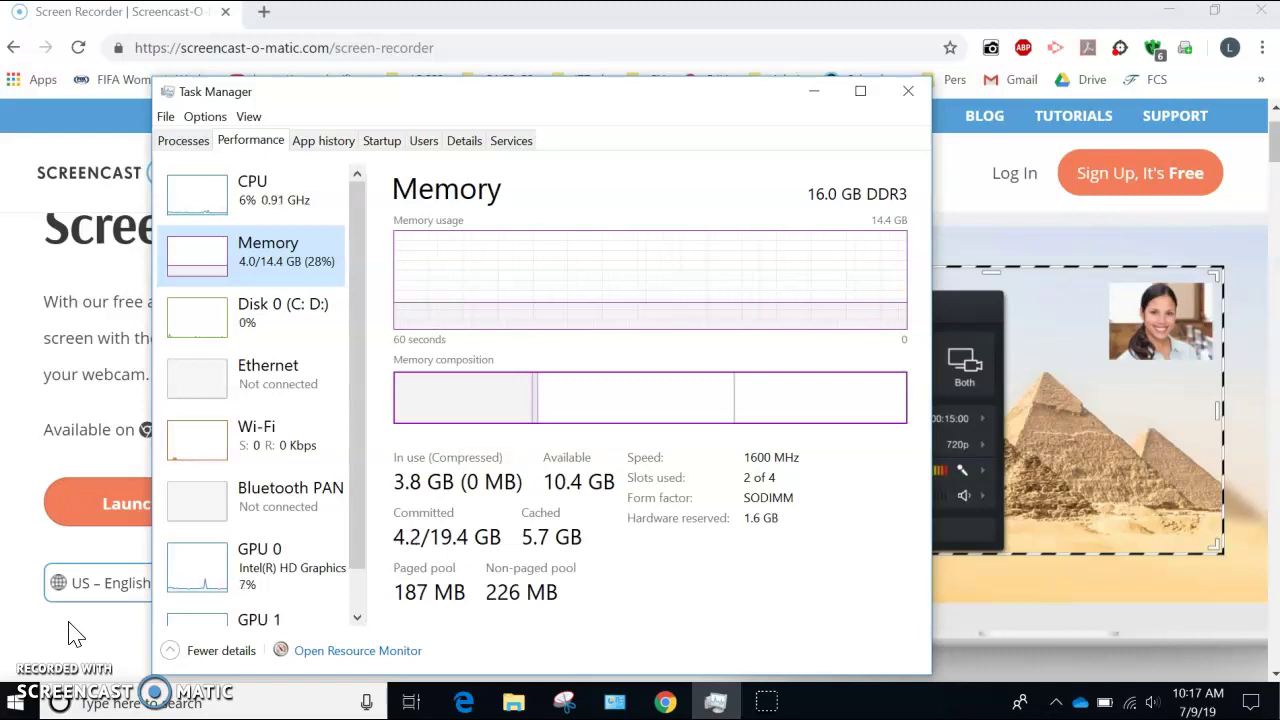
pyautogui.click(100, 705)
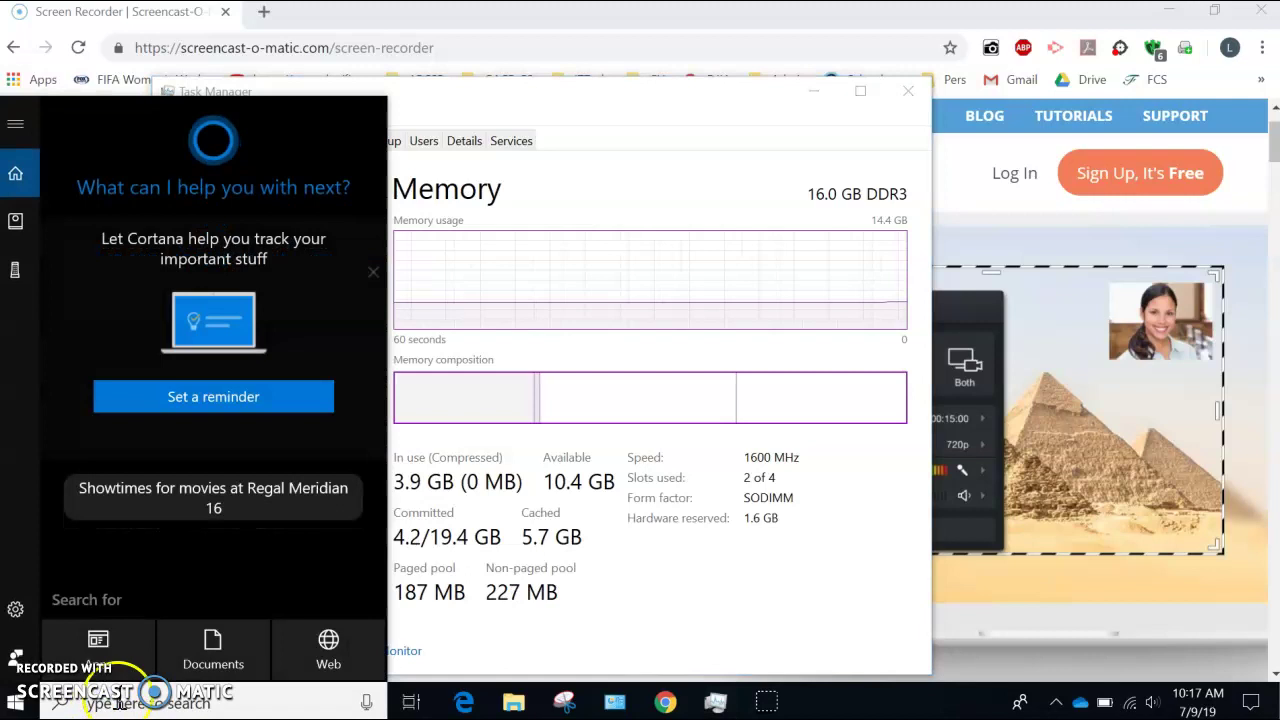
pyautogui.click(766, 703)
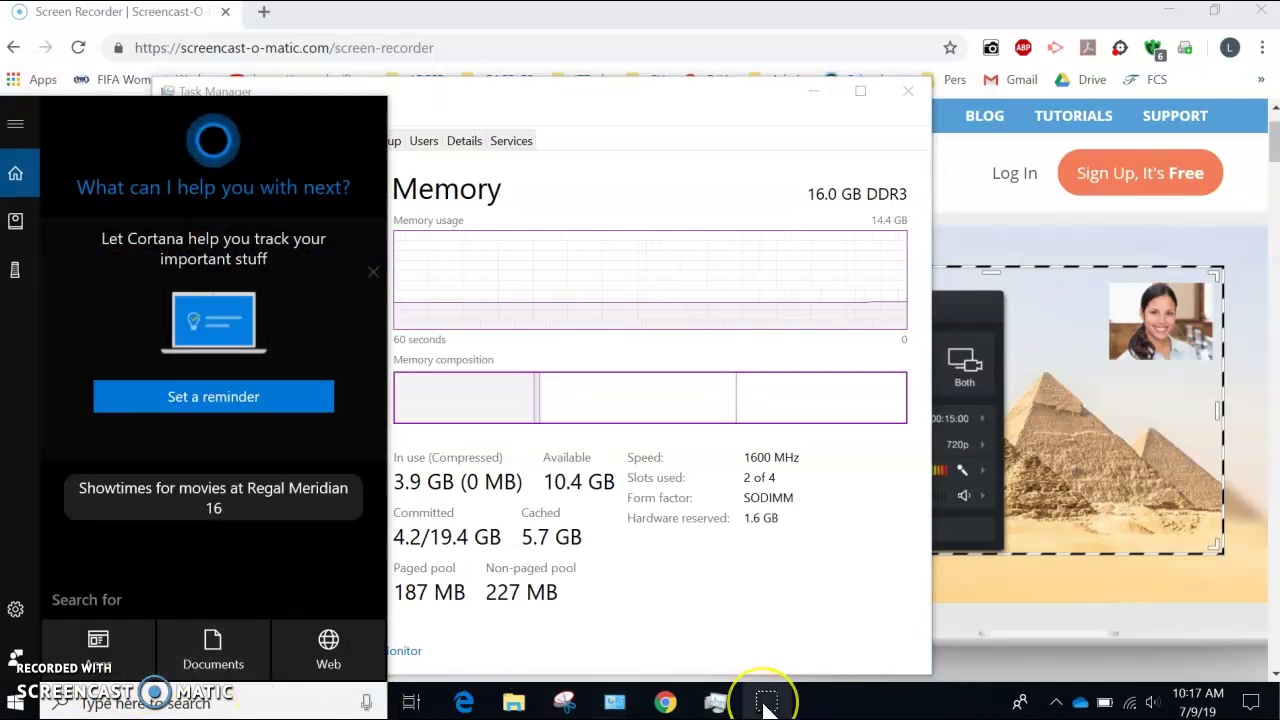
pyautogui.moveTo(764, 705)
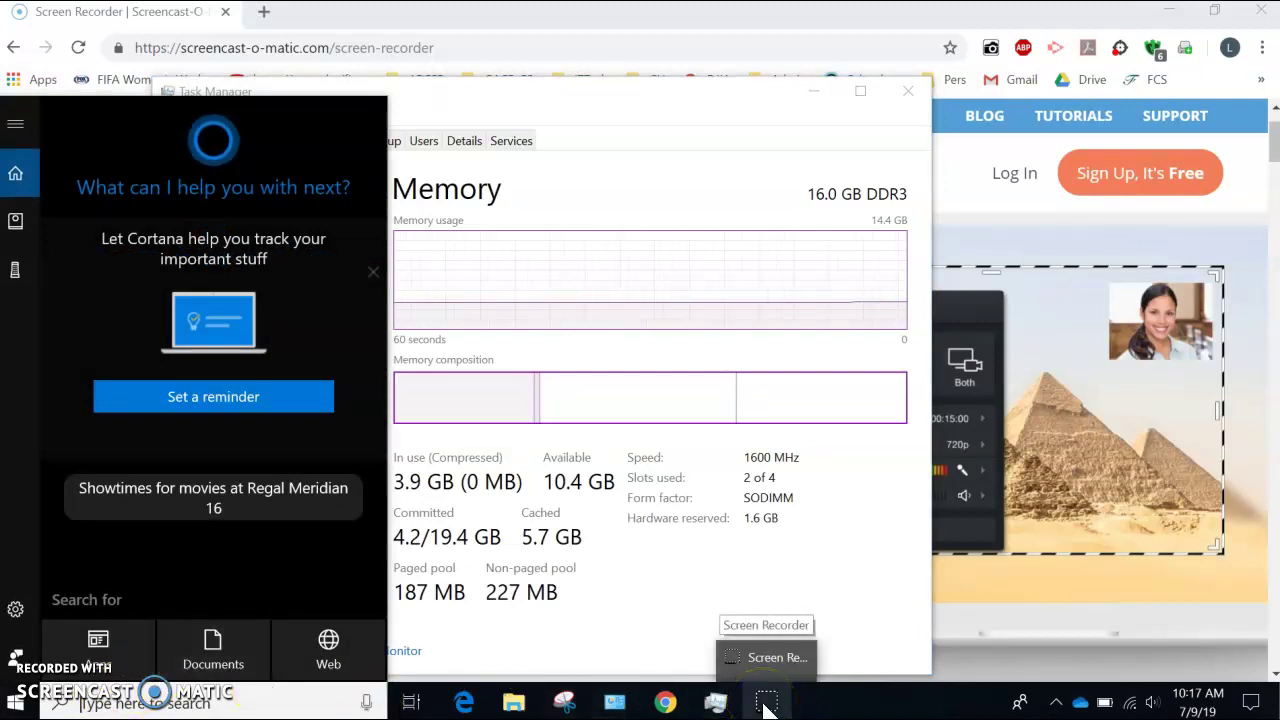
pyautogui.click(762, 707)
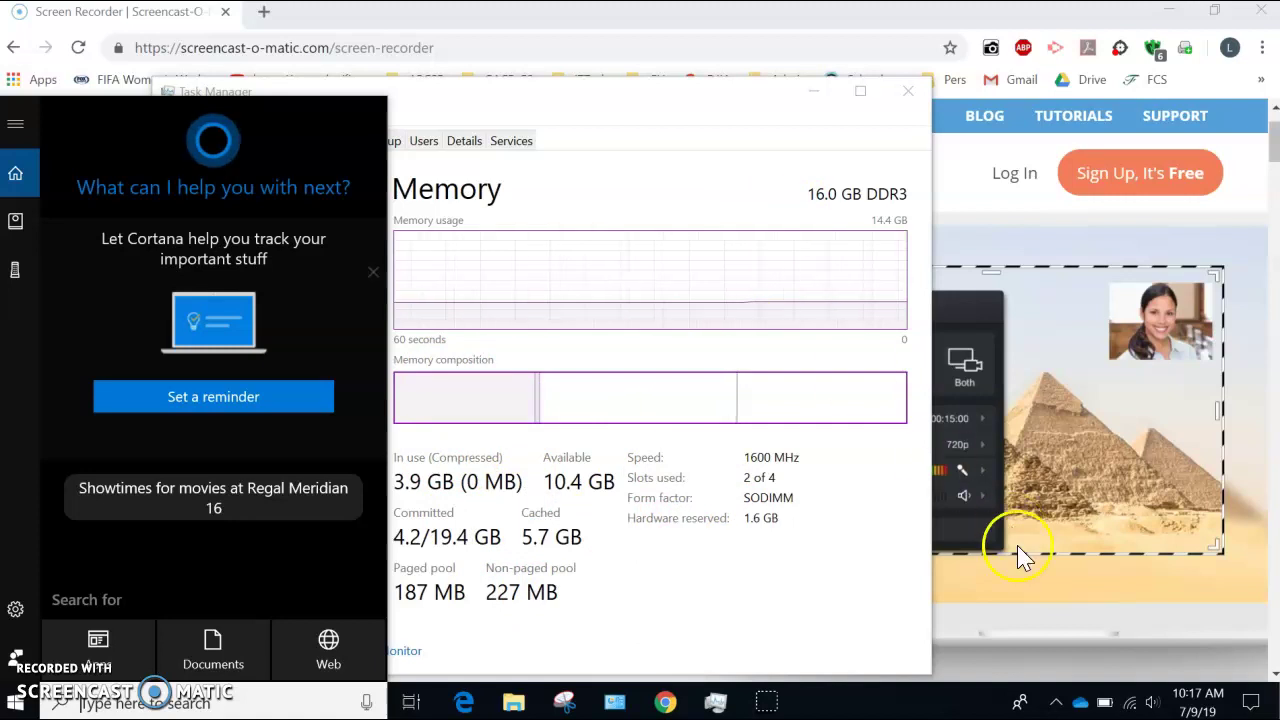
pyautogui.click(1050, 595)
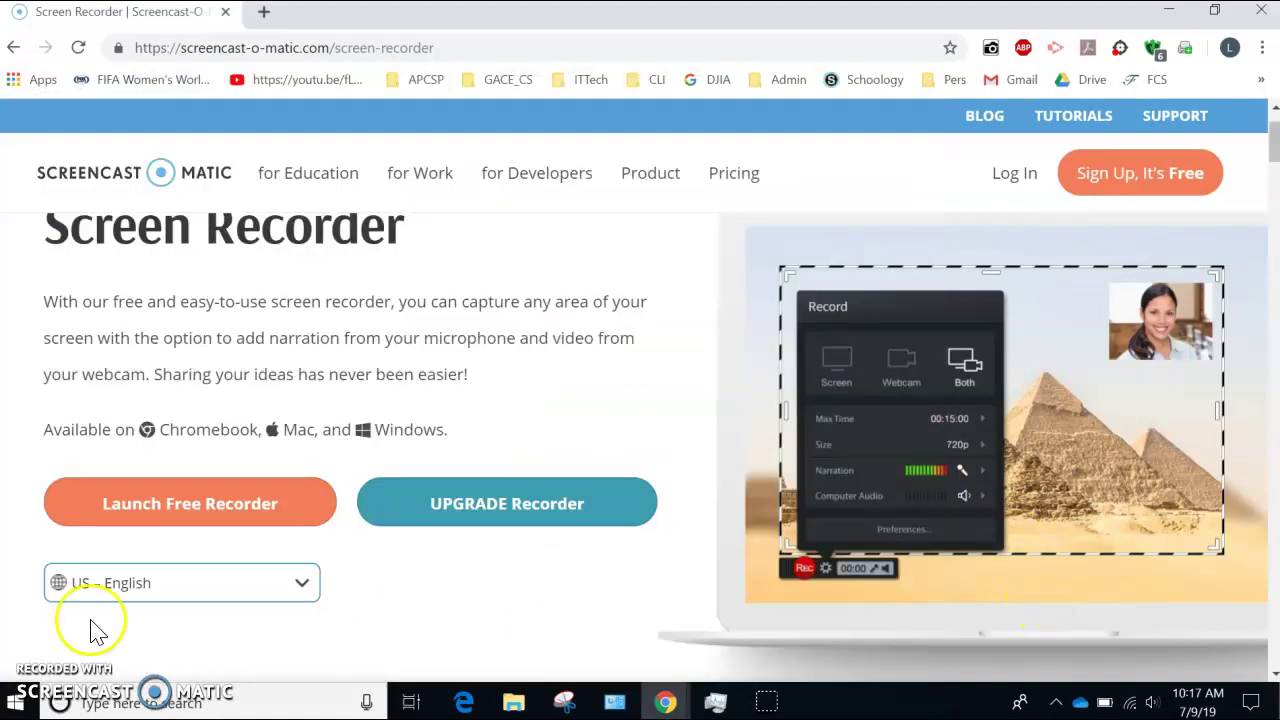